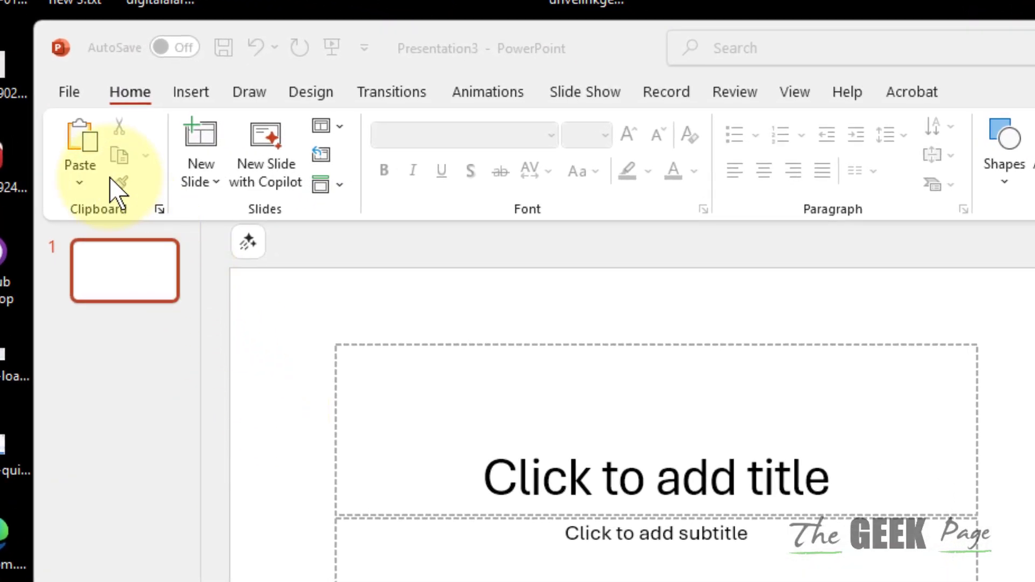
# - Focus the PowerPoint window and open the File backstage view
pyautogui.click(72, 90)
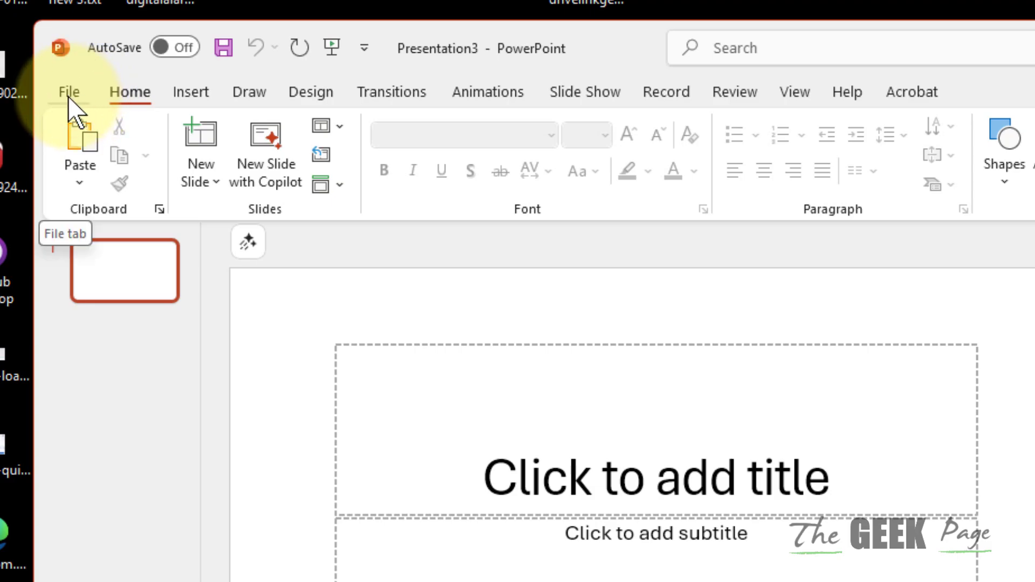
pyautogui.click(71, 96)
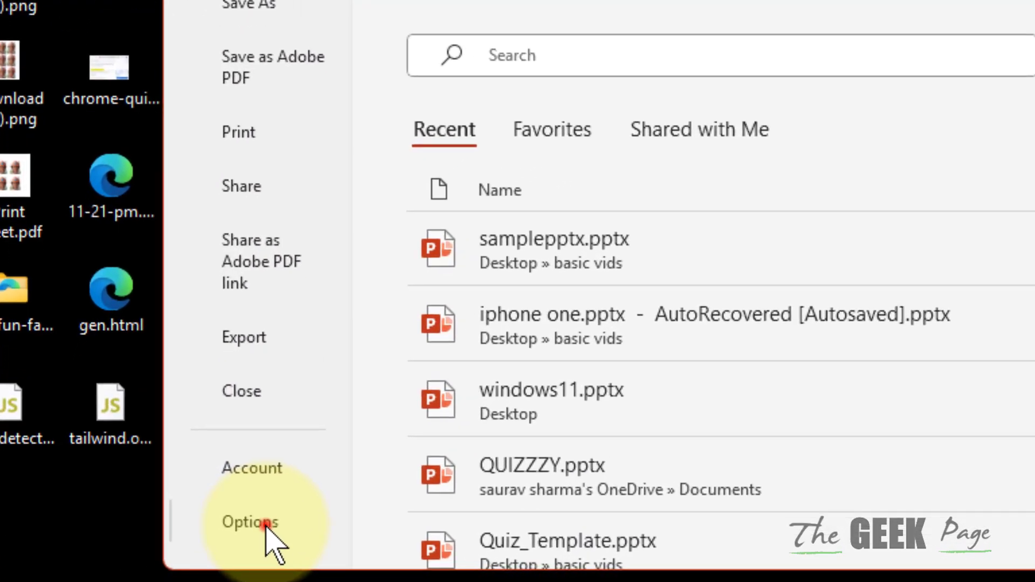
# - In General options, toggle 'Automatically show me suggestions' off and back on
pyautogui.click(267, 526)
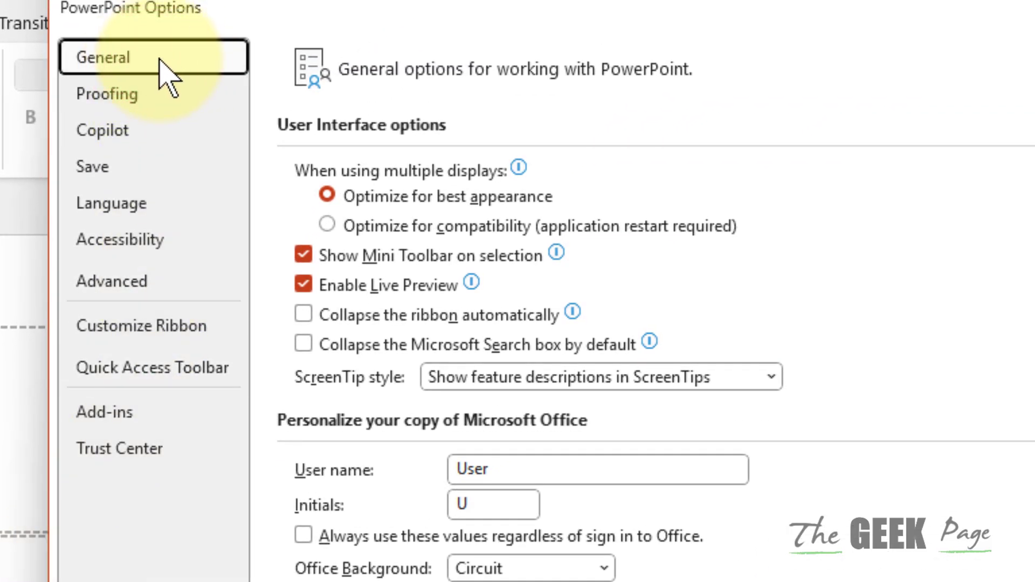
pyautogui.scroll(-3, 479, 266)
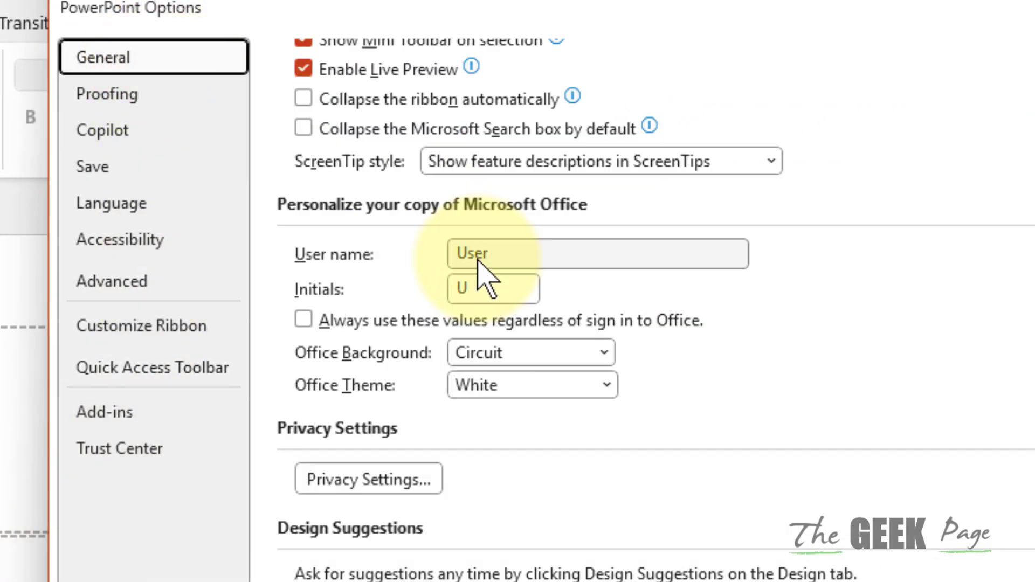
pyautogui.scroll(-3, 479, 272)
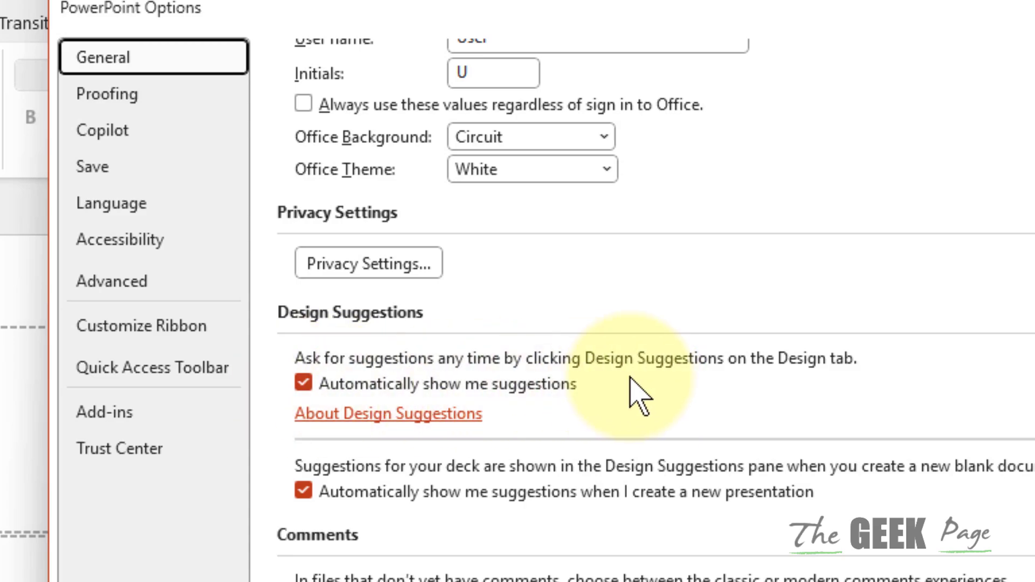
pyautogui.click(303, 384)
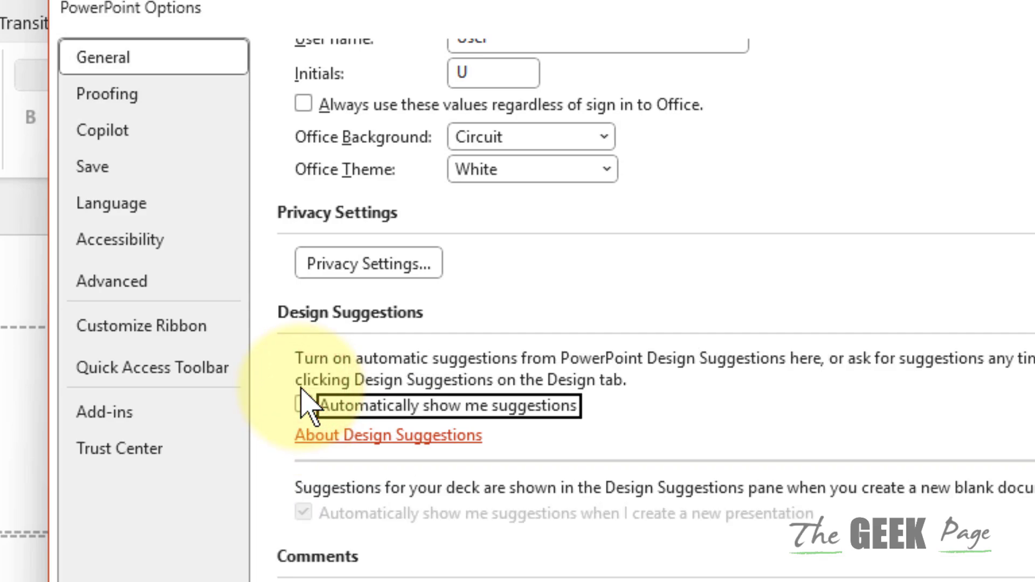
pyautogui.click(303, 404)
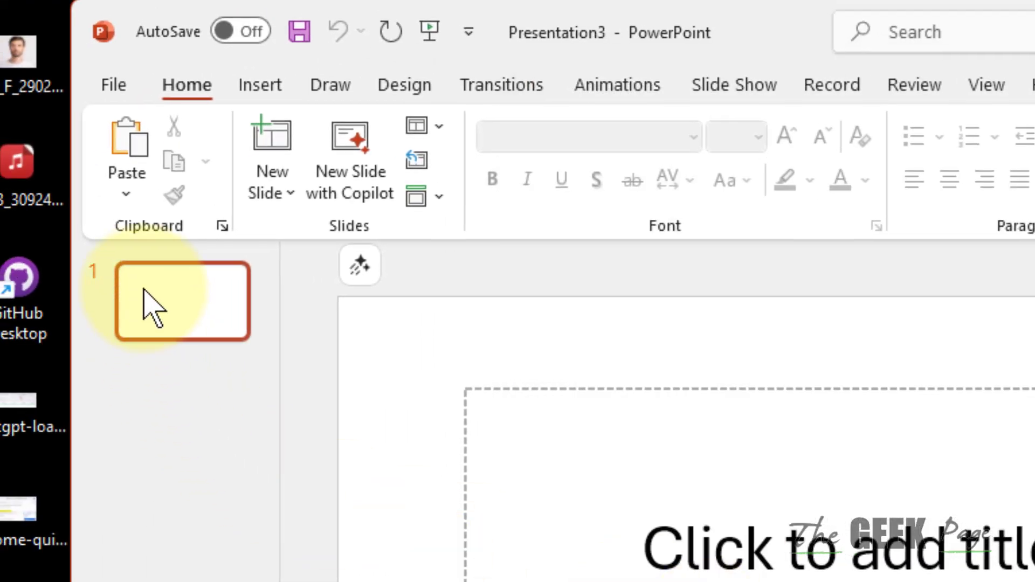
# - Go to File > Account and view the Update Options menu without updating
pyautogui.click(117, 87)
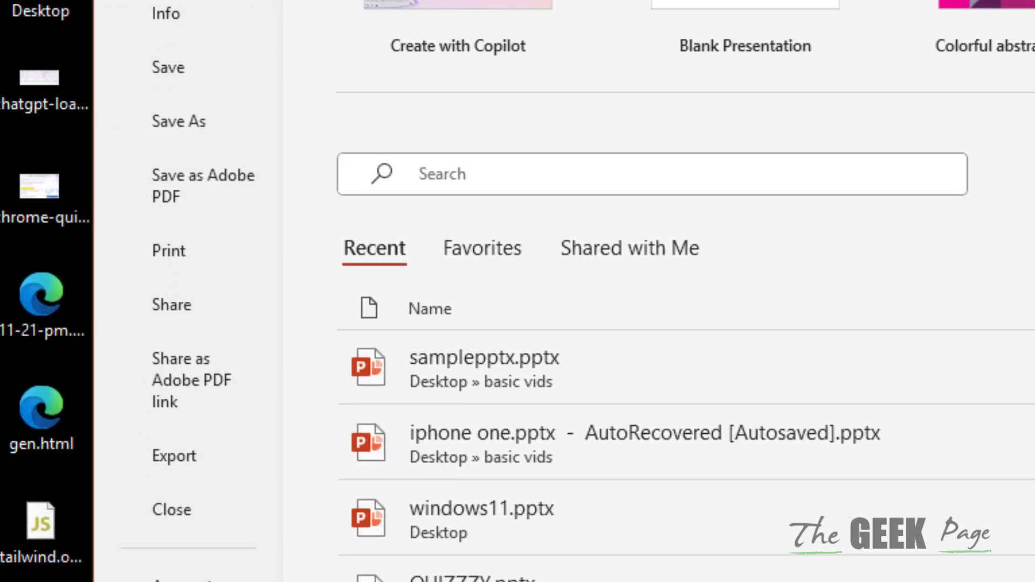
pyautogui.click(220, 476)
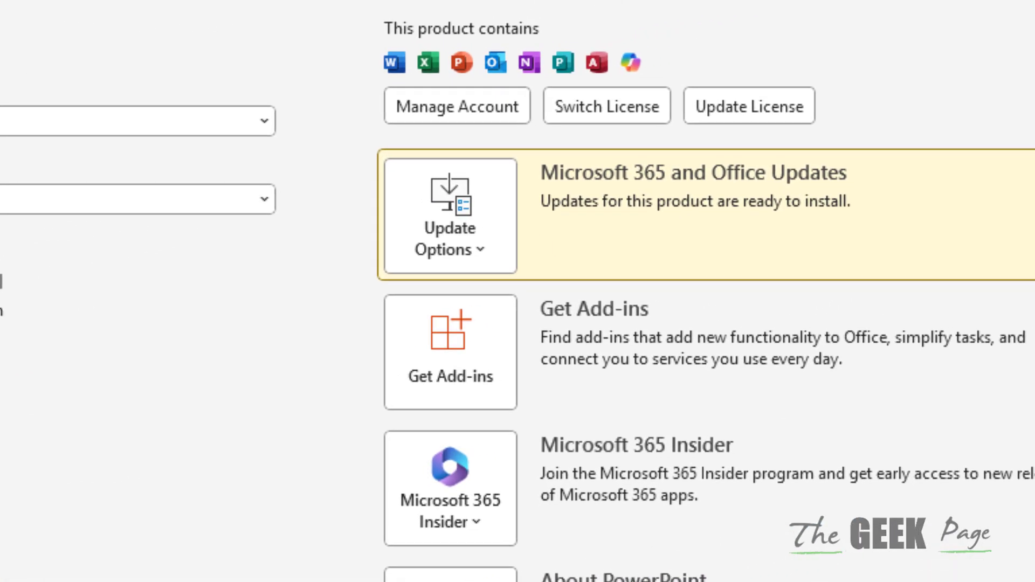
pyautogui.click(477, 206)
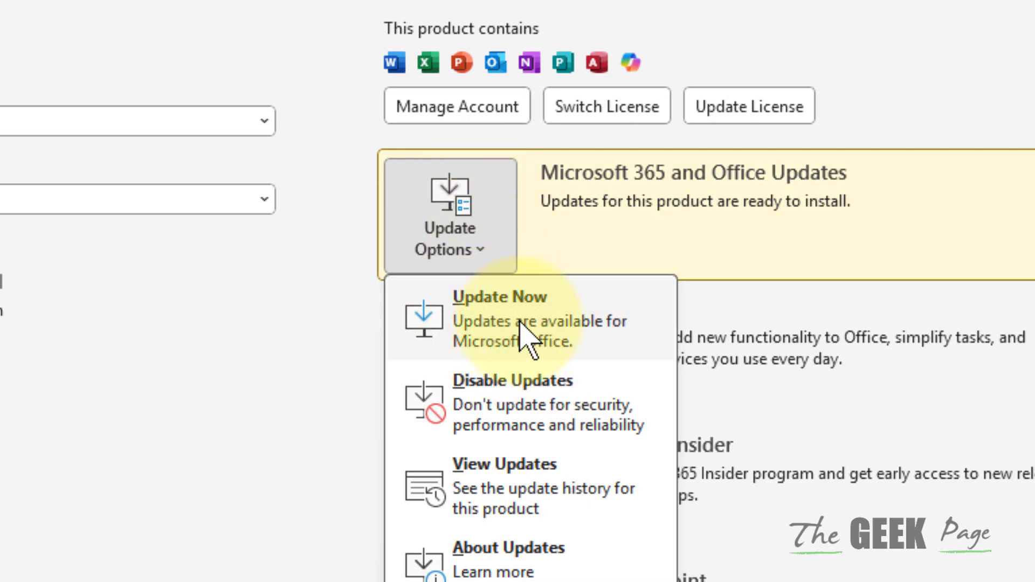
pyautogui.click(271, 463)
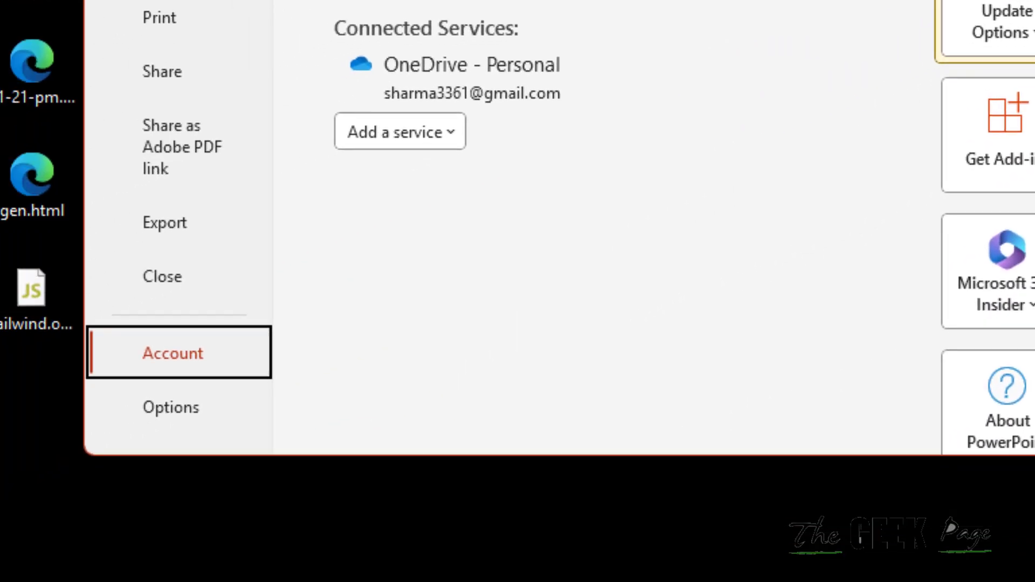
# - Review the Save options' Office Document Cache settings, then close Options with OK
pyautogui.click(226, 392)
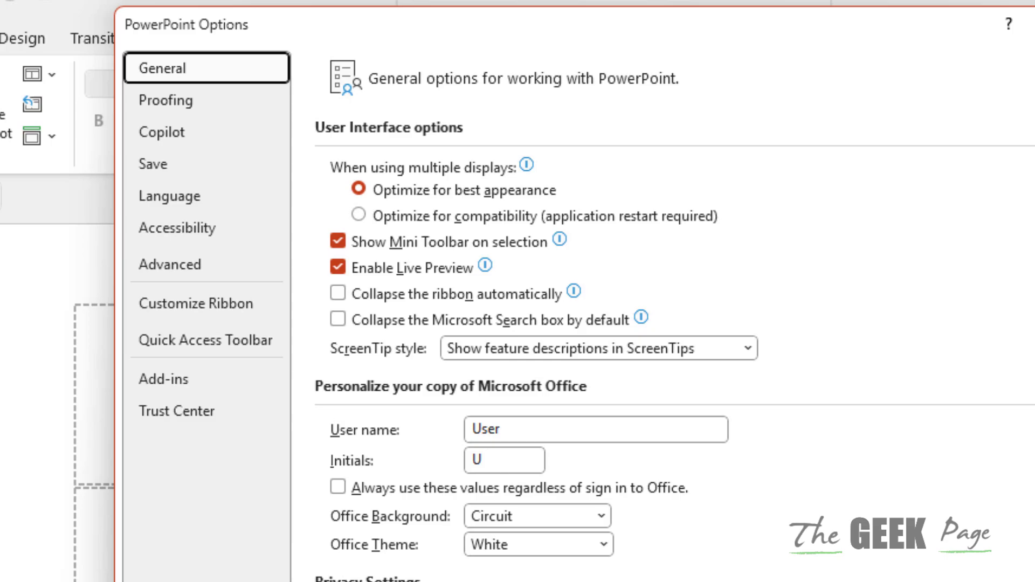
pyautogui.click(162, 166)
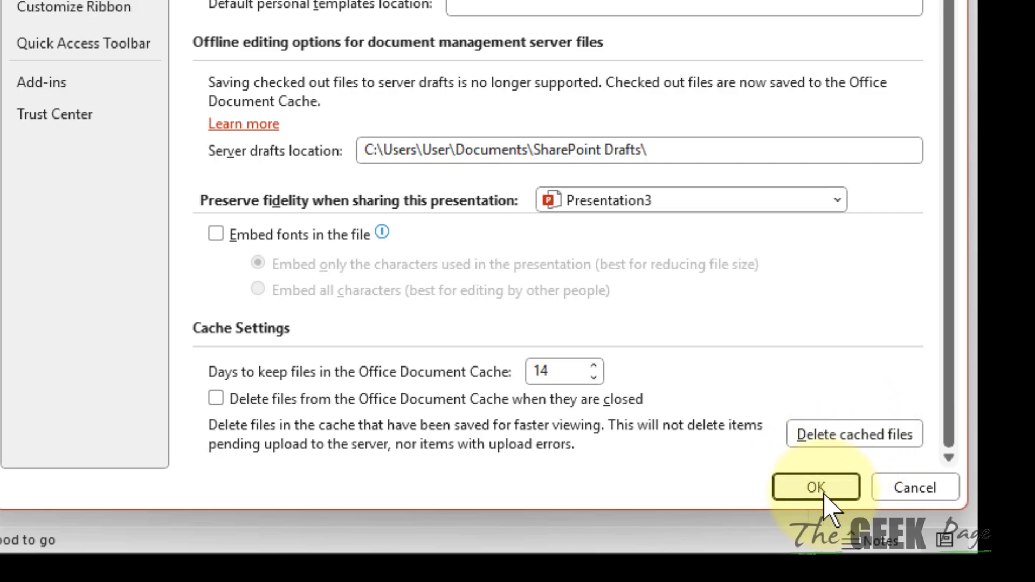
pyautogui.press('Return')
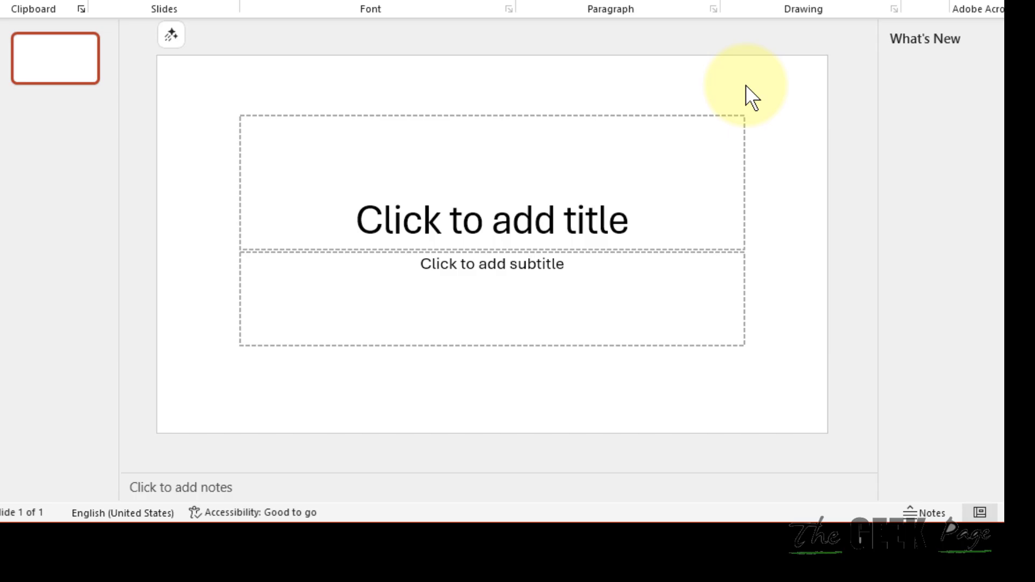